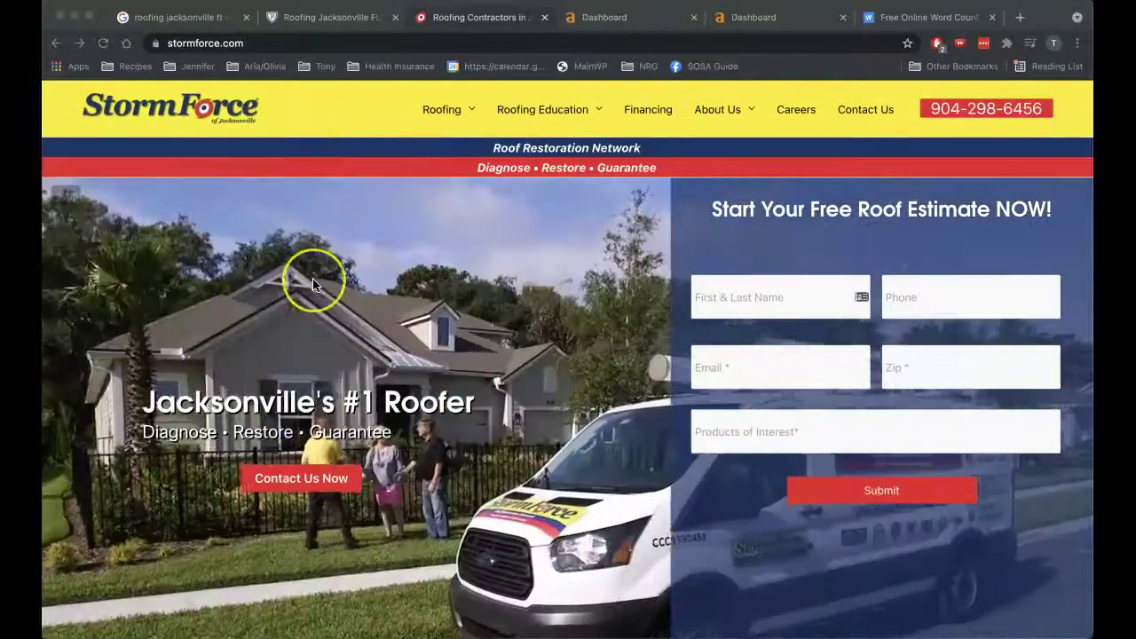
Step: Copy all the text of the StormForce homepage into the Word Character Count tool to count its words
scroll(312, 284, "down", 6)
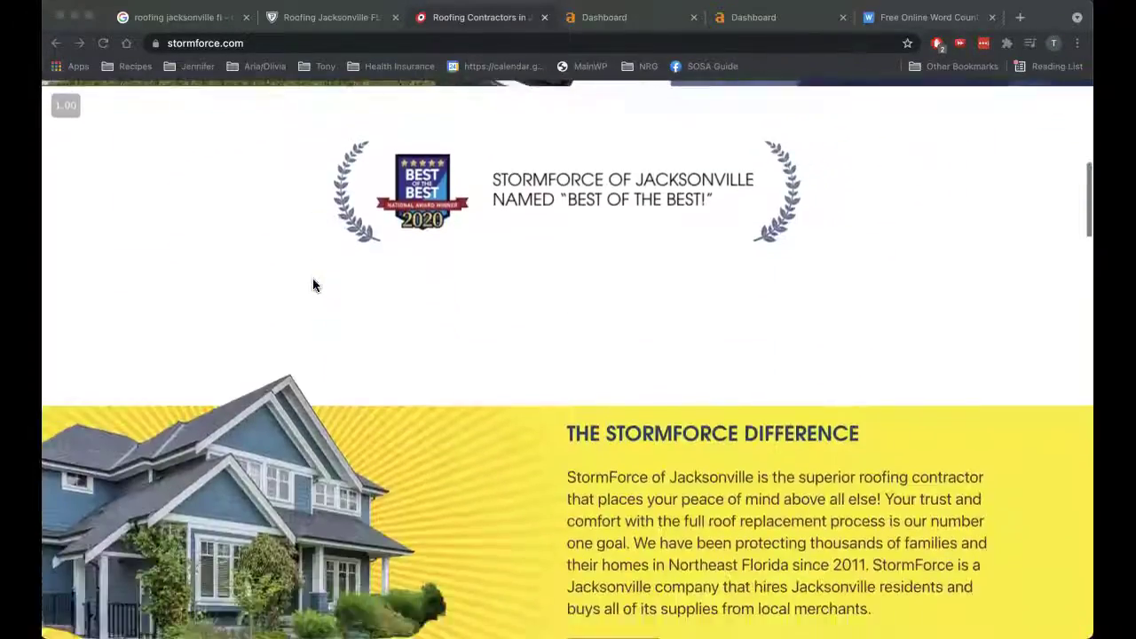
scroll(312, 284, "down", 15)
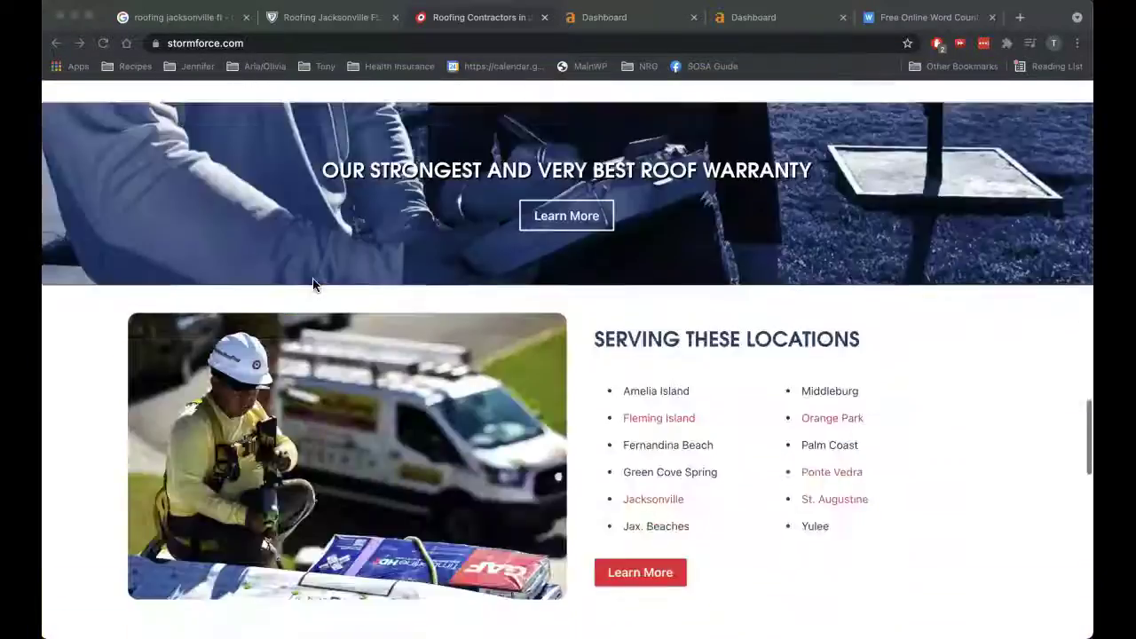
scroll(312, 284, "up", 20)
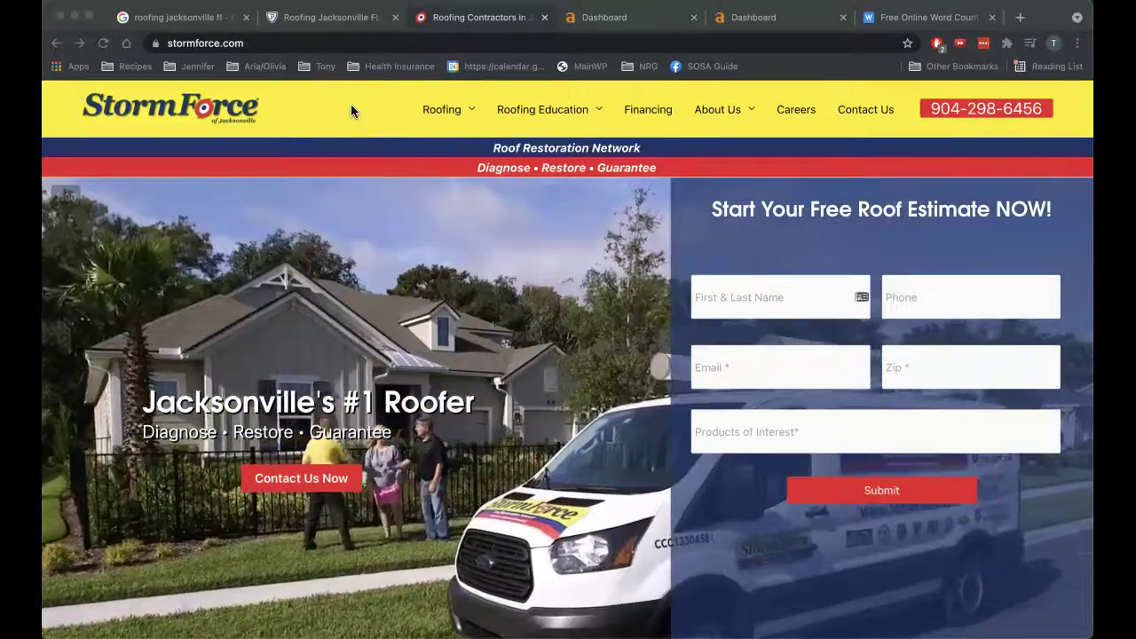
left_click(374, 114)
key("ctrl+a")
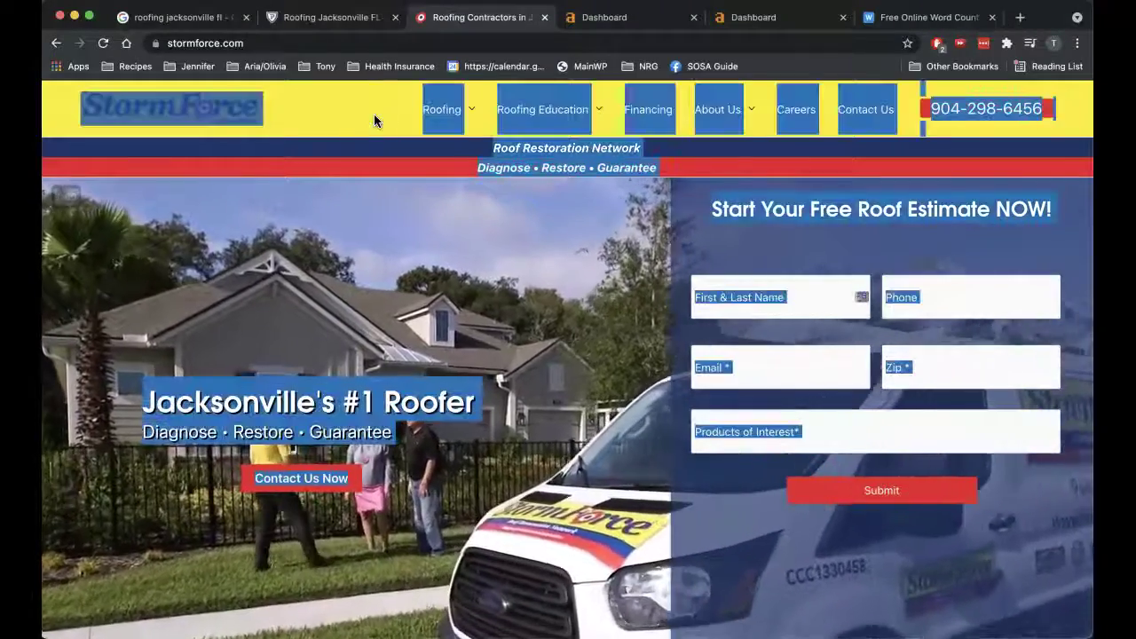
left_click(898, 18)
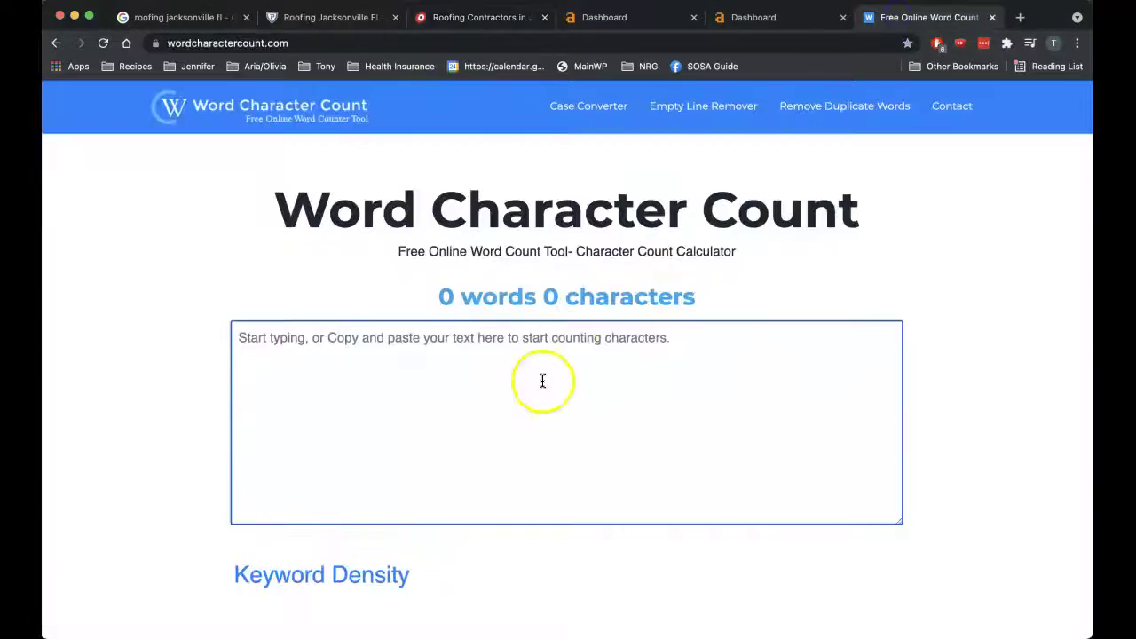
key("super+v")
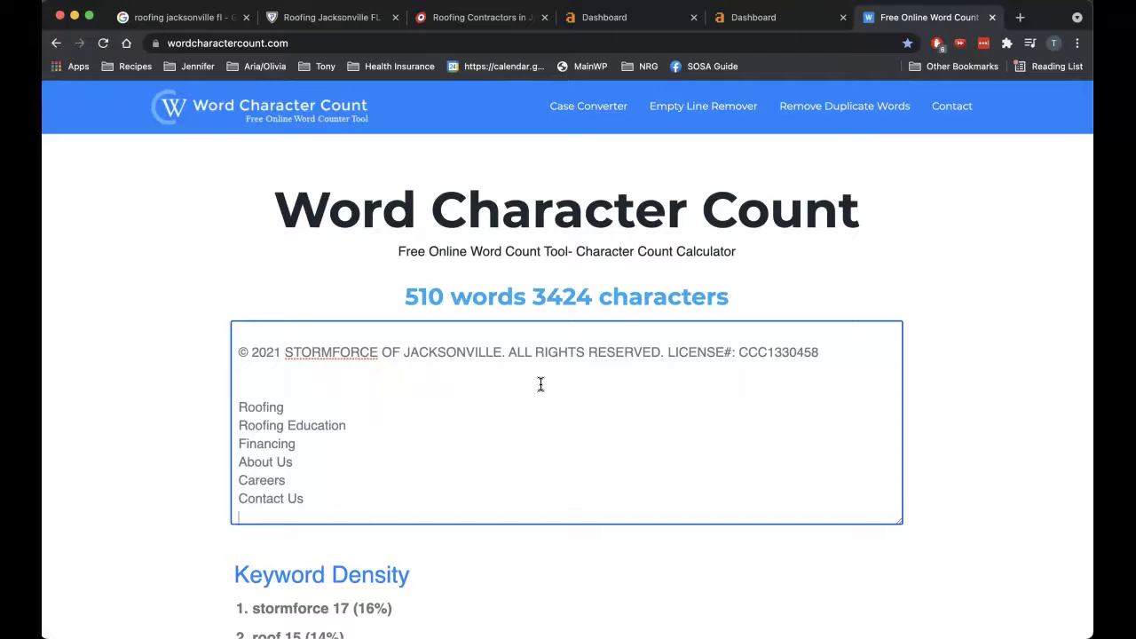
Step: Review the Google results for "roofing jacksonville fl" down to the Prime Roofing organic listing
left_click(459, 18)
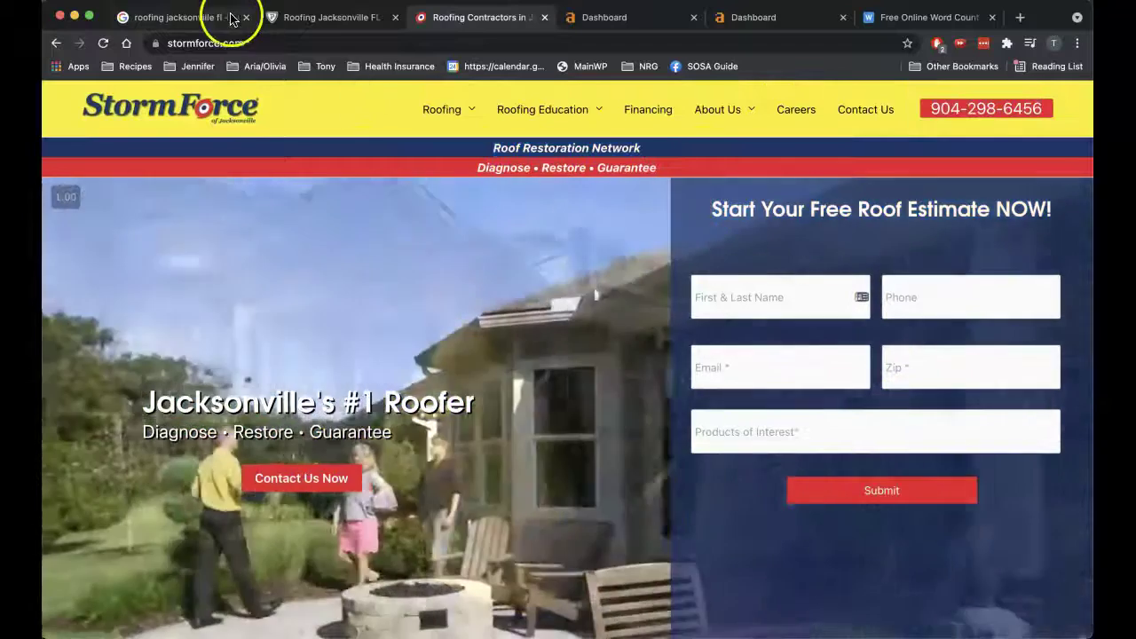
left_click(190, 17)
triple_click(257, 109)
left_click(183, 112)
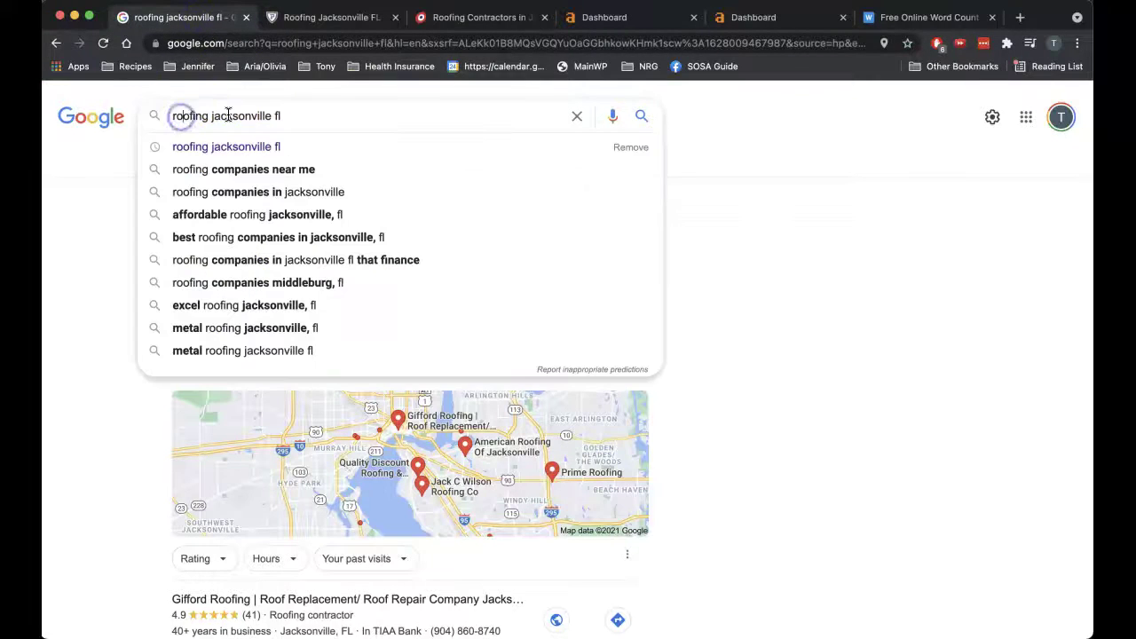
left_click(93, 160)
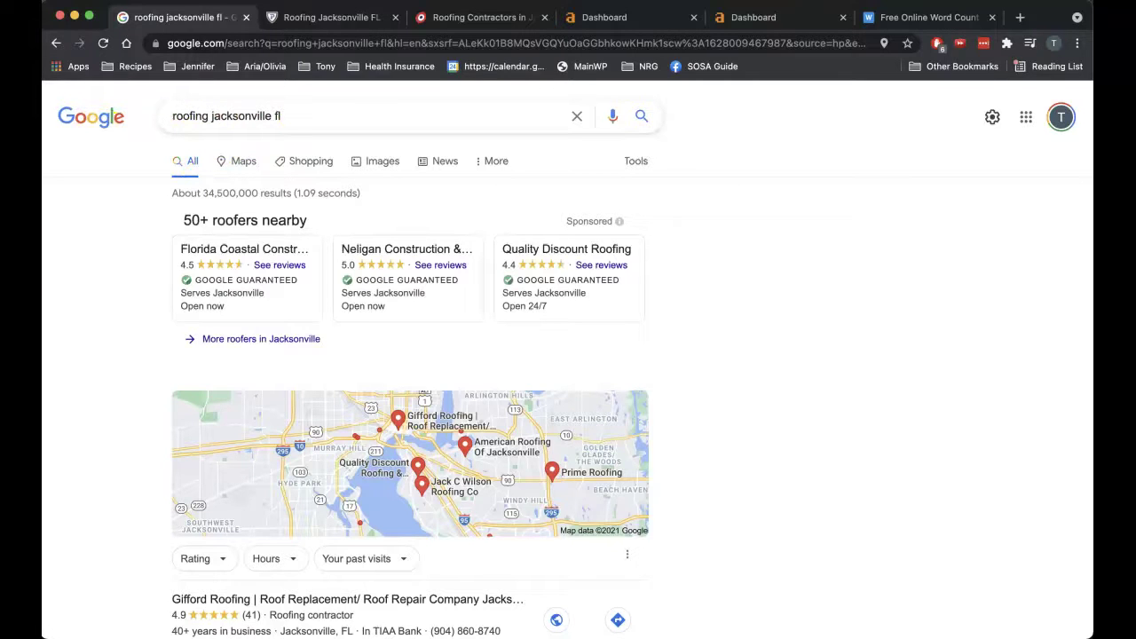
scroll(121, 406, "down", 10)
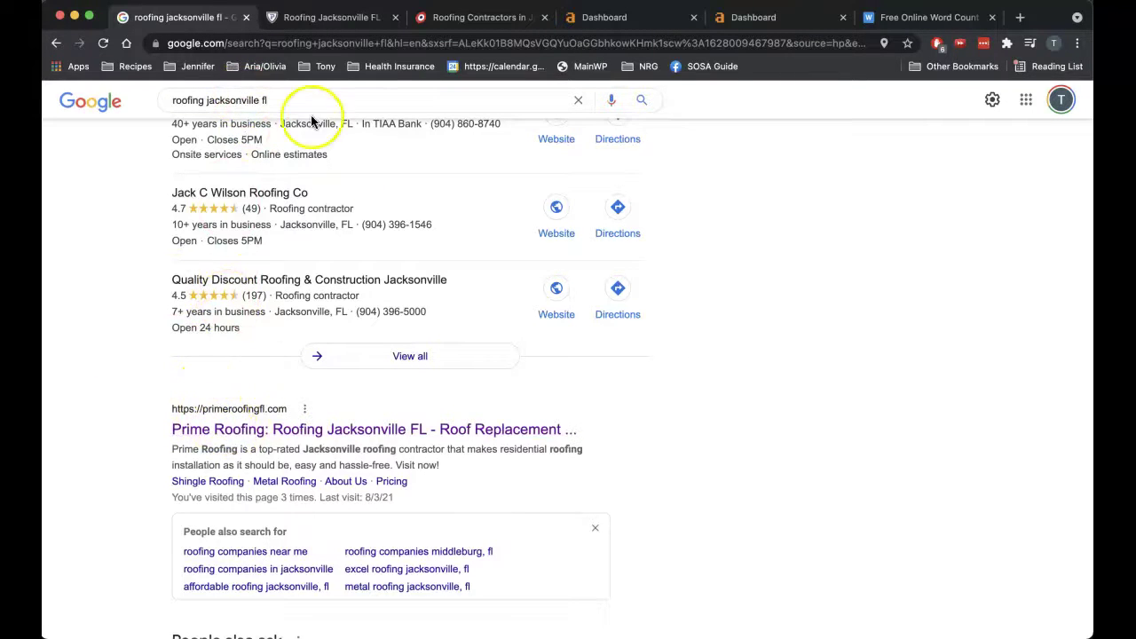
Step: Copy all the text of the Prime Roofing homepage into the word counter, replacing the StormForce text
left_click(350, 17)
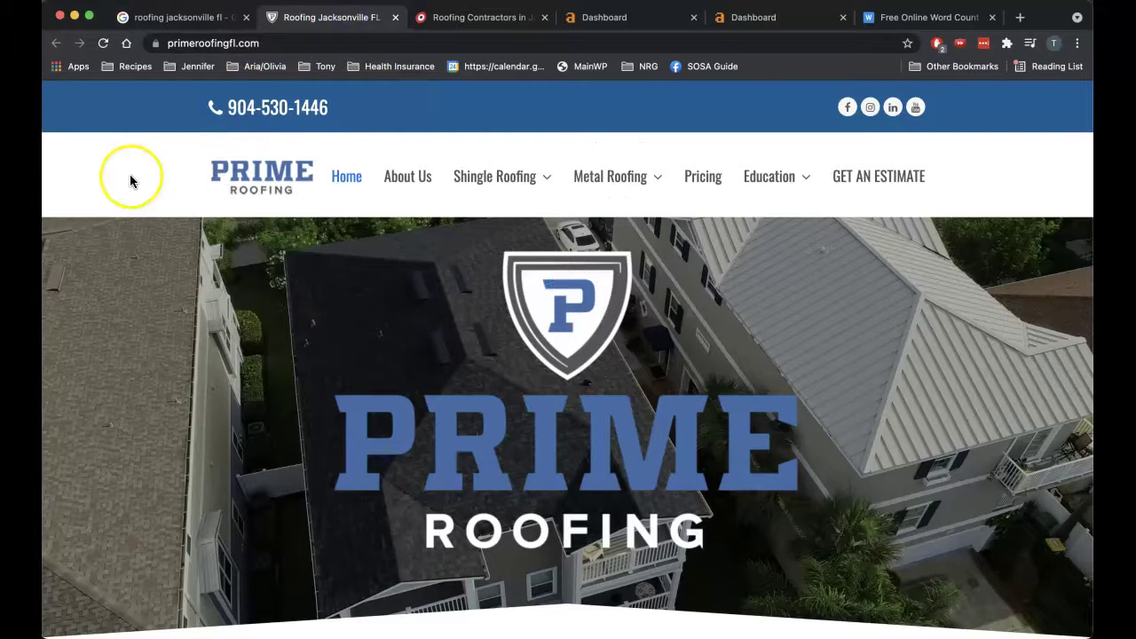
key("super+a")
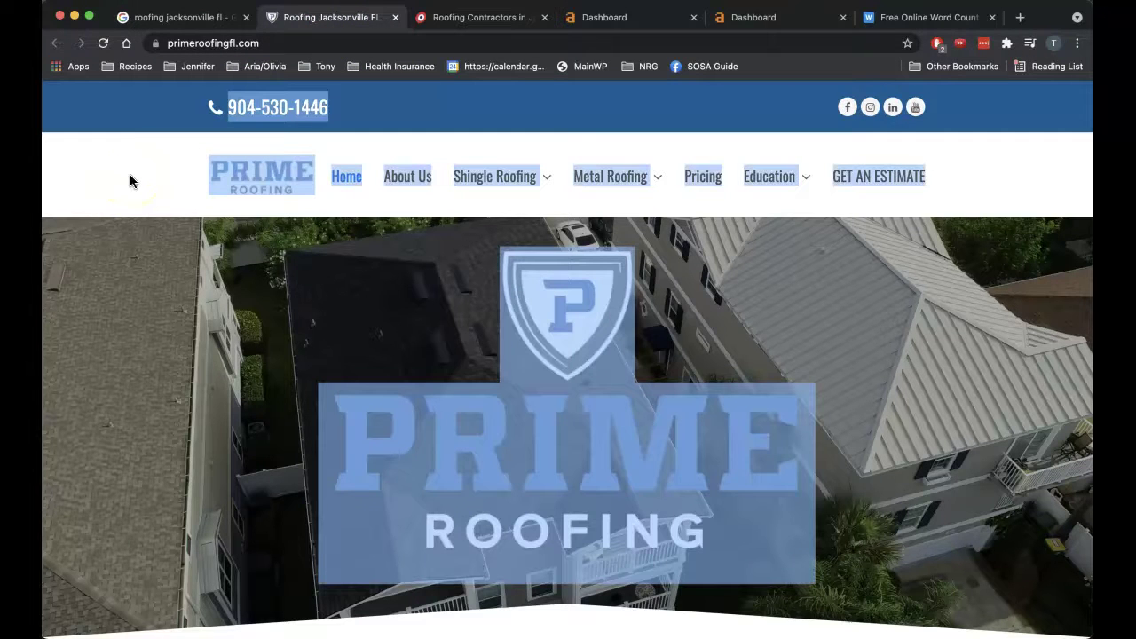
left_click(887, 18)
key("super+a")
key("super+v")
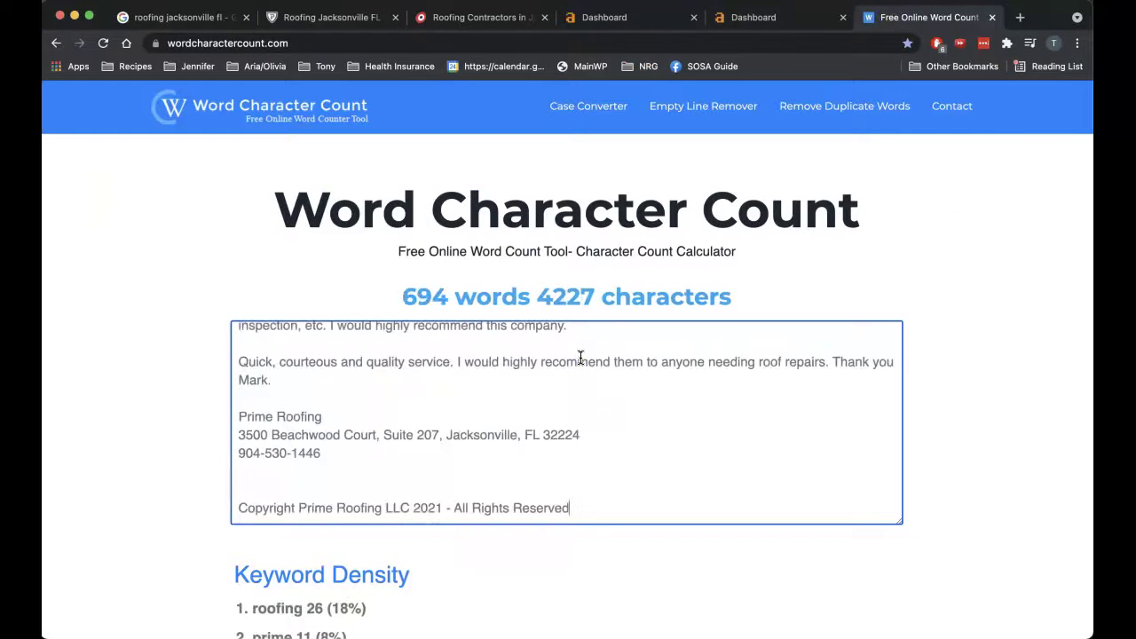
Step: Look through the Prime Roofing homepage from the header to the footer to judge its amount of content
left_click(341, 19)
scroll(293, 369, "down", 3)
left_click(217, 578)
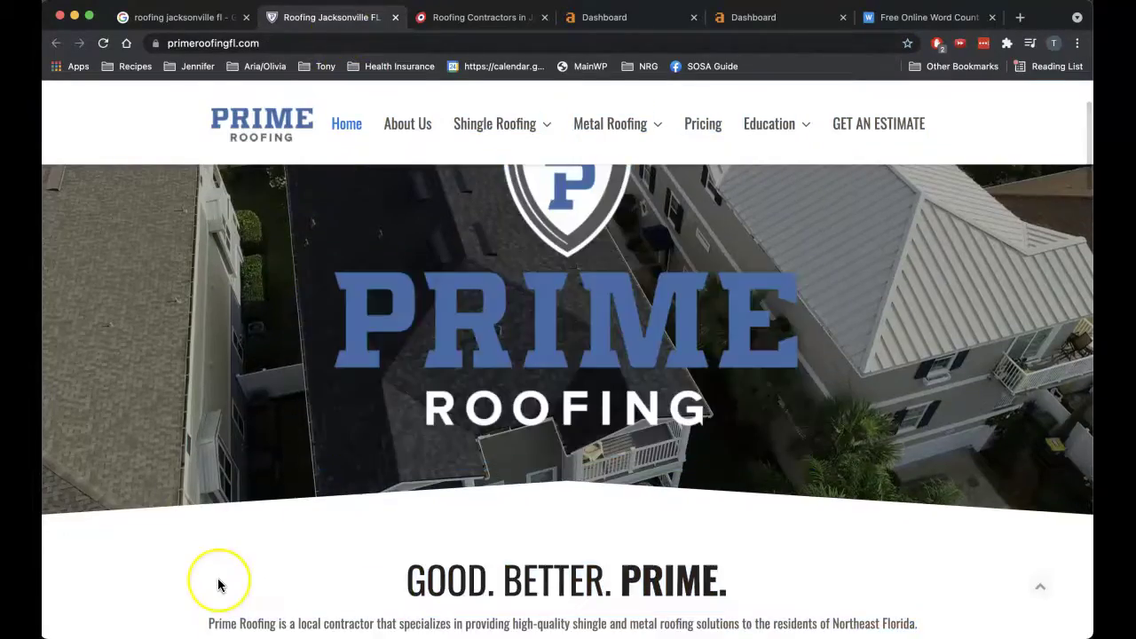
scroll(218, 578, "down", 10)
scroll(217, 584, "down", 20)
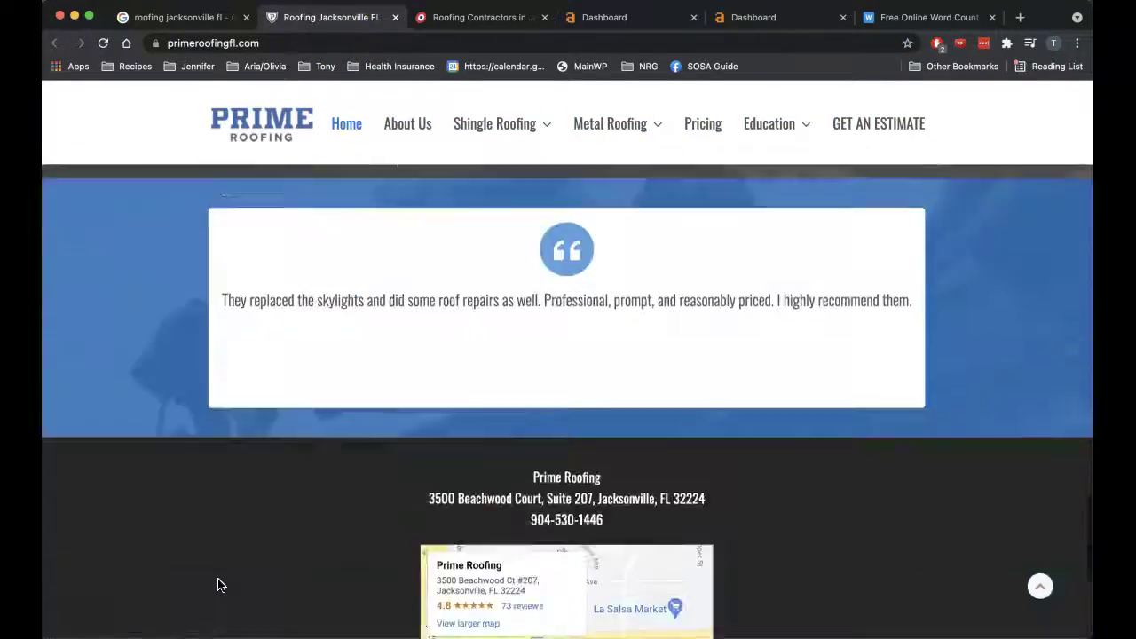
scroll(217, 584, "up", 20)
scroll(220, 559, "up", 10)
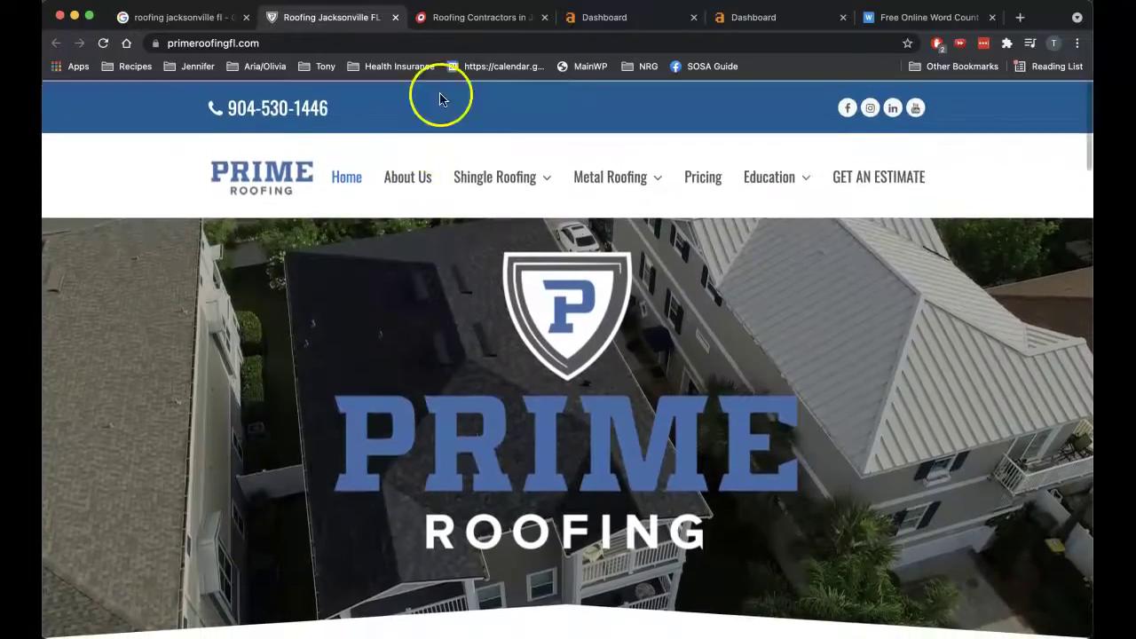
Step: Look over the StormForce homepage sections for comparison with the Prime Roofing page
left_click(480, 22)
scroll(362, 272, "down", 10)
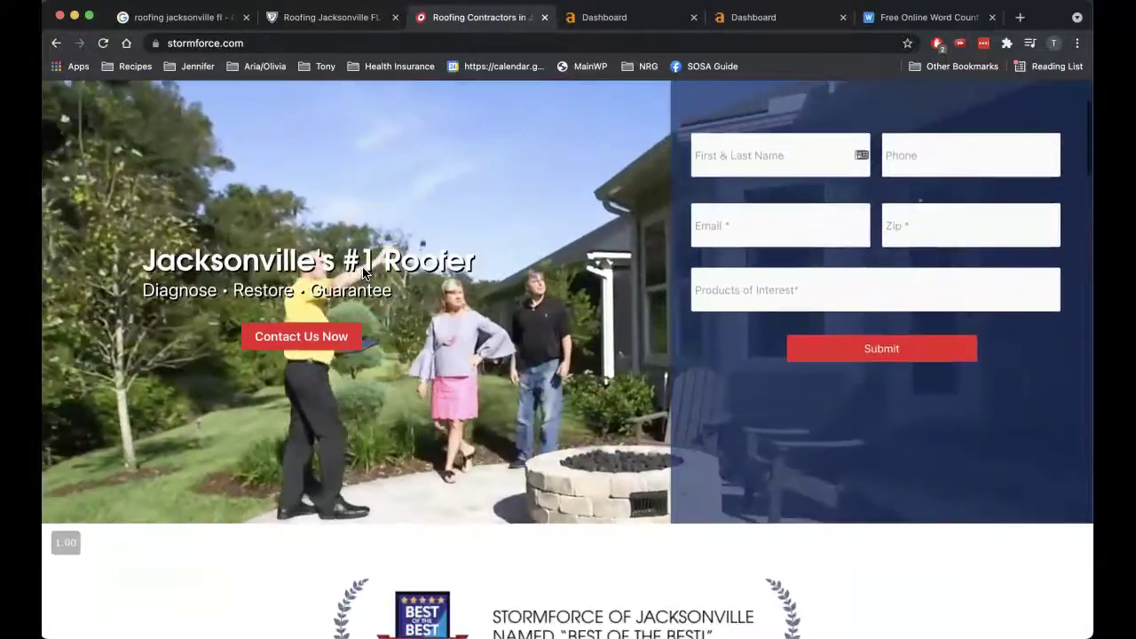
scroll(362, 273, "down", 10)
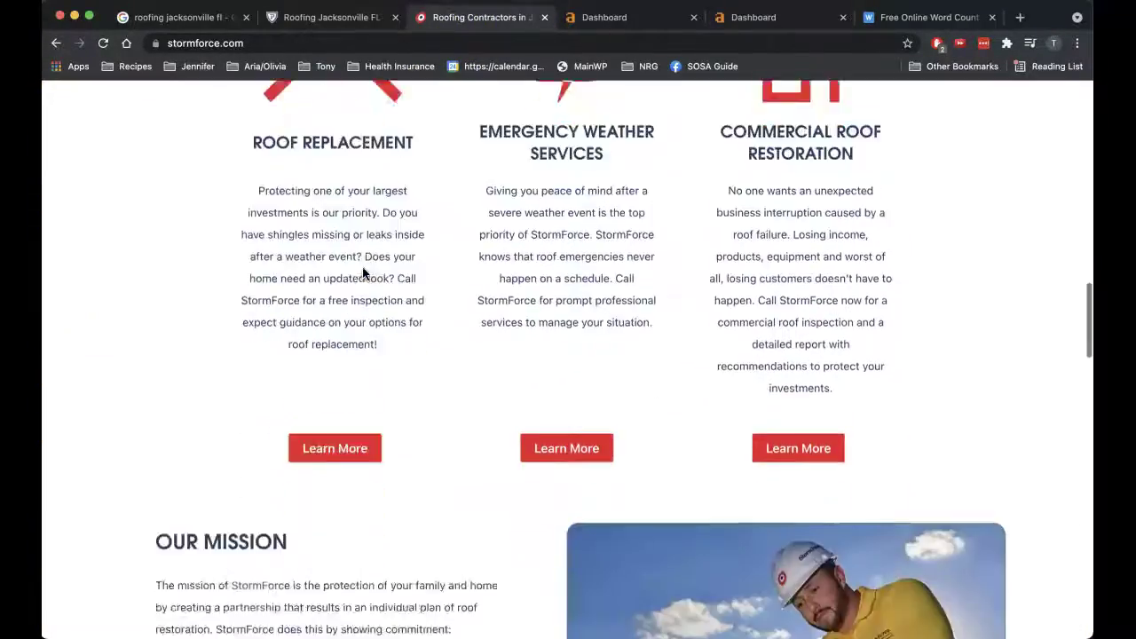
scroll(362, 274, "up", 15)
scroll(362, 268, "up", 6)
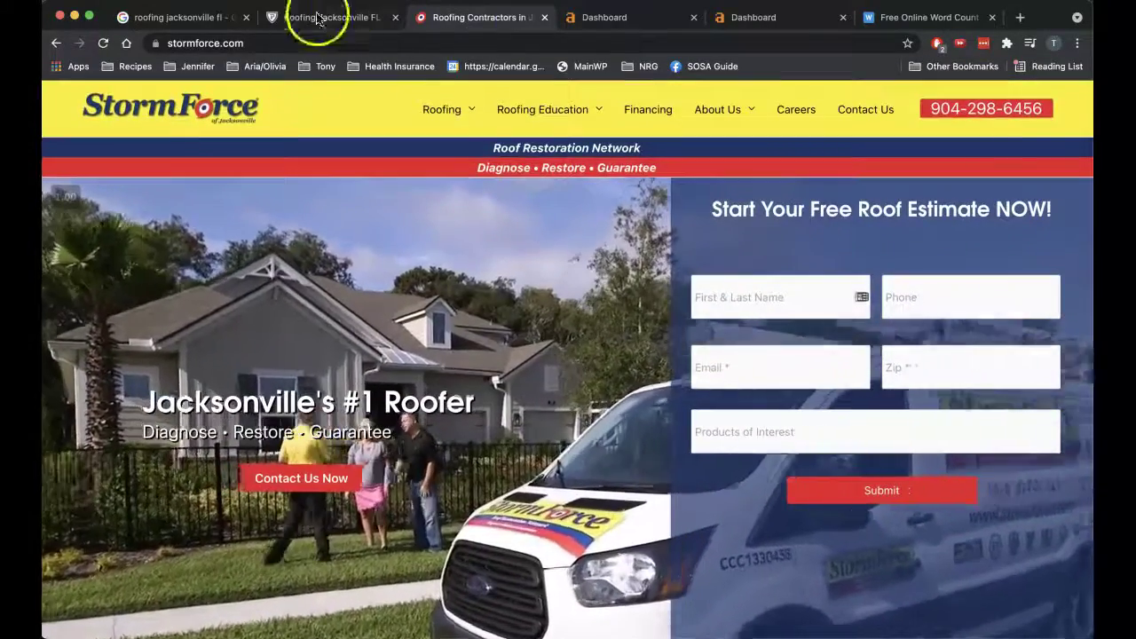
Step: Examine the sponsored, map and organic sections of the Google results for "roofing jacksonville fl"
left_click(173, 16)
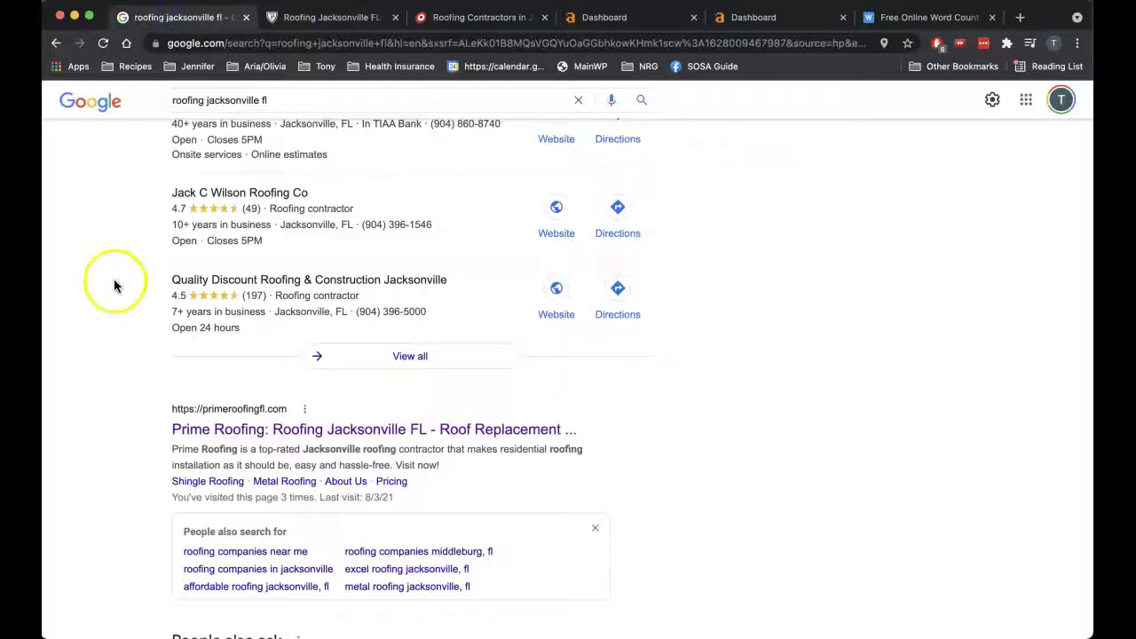
scroll(114, 285, "up", 10)
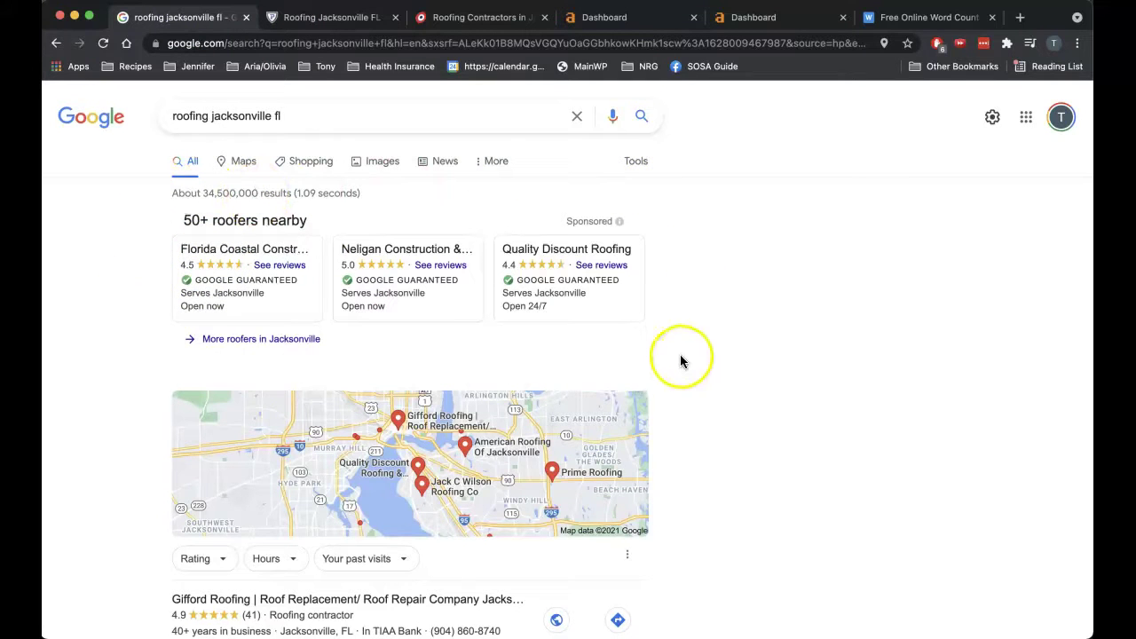
scroll(711, 336, "down", 3)
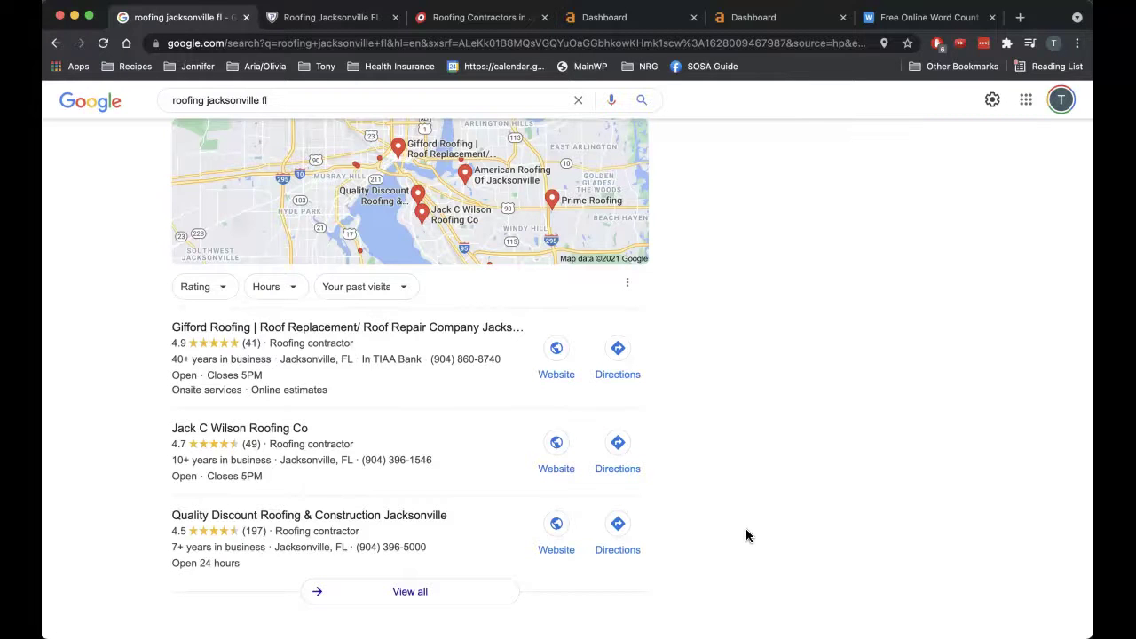
scroll(746, 529, "down", 9)
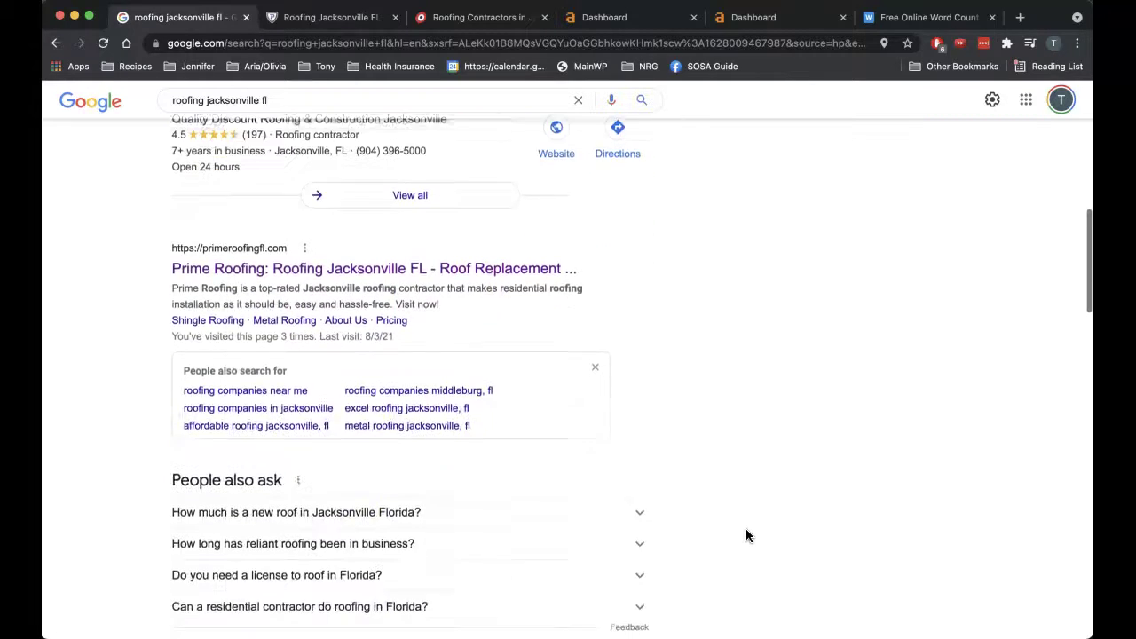
scroll(745, 535, "down", 2)
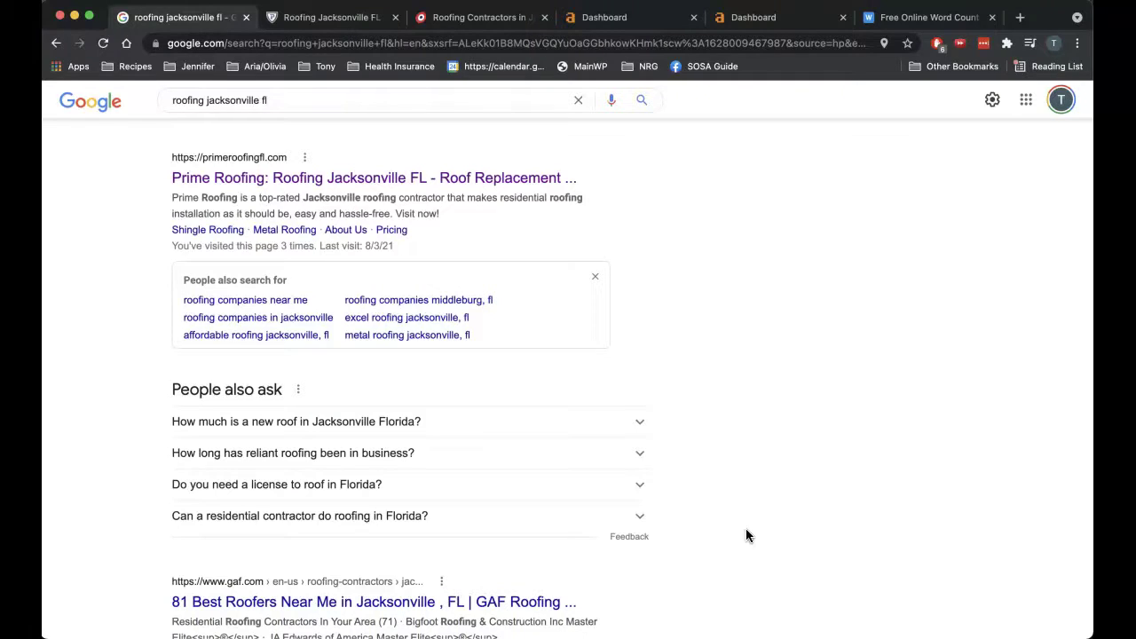
scroll(746, 535, "down", 1)
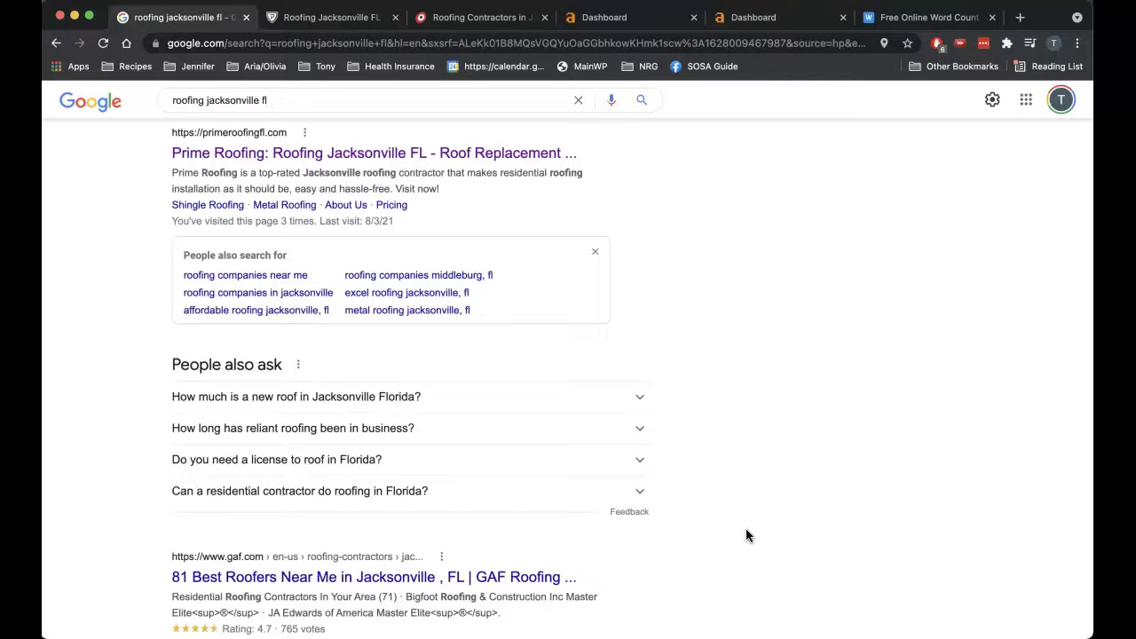
left_click(774, 450)
scroll(775, 452, "up", 1)
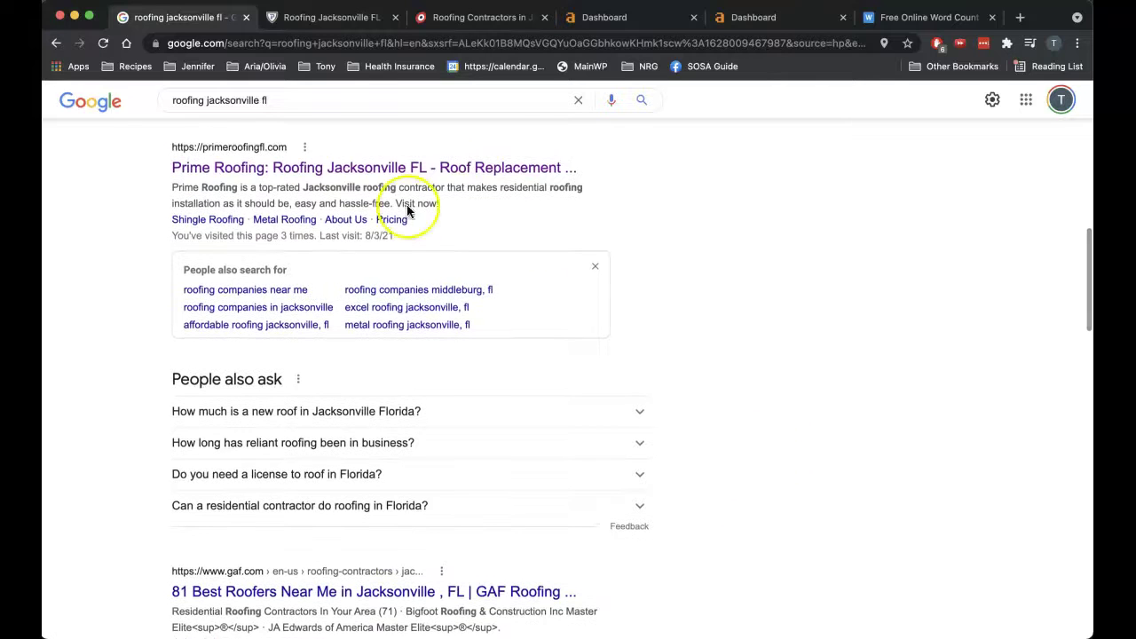
Step: Analyze primeroofingfl.com in the Ahrefs Site Explorer using the address copied from its homepage
left_click(334, 21)
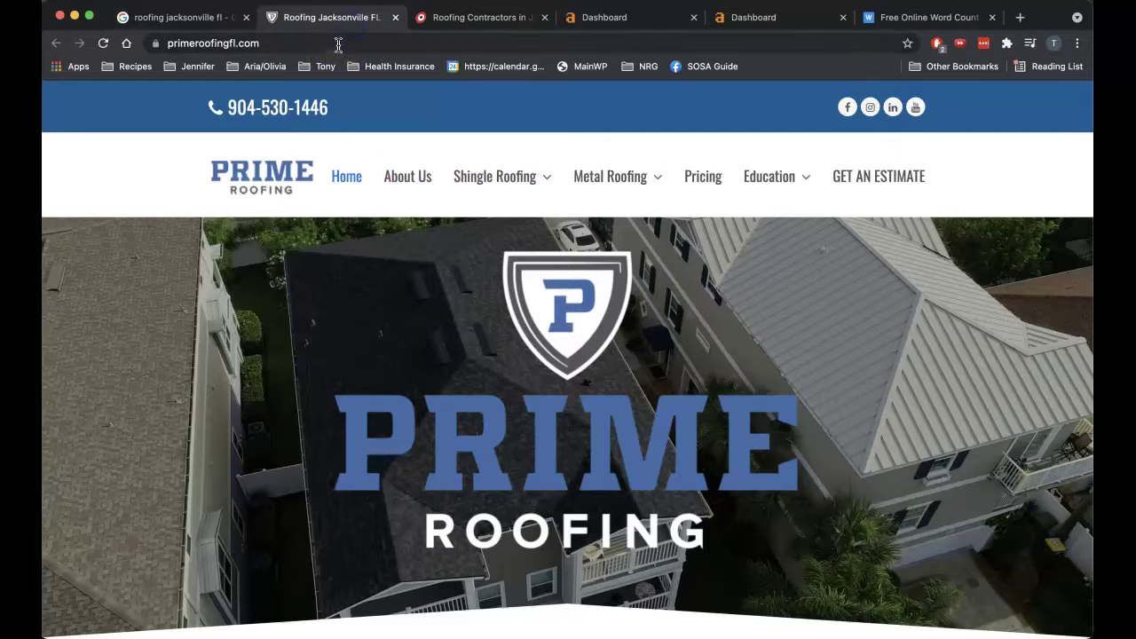
left_click(338, 43)
key("super+c")
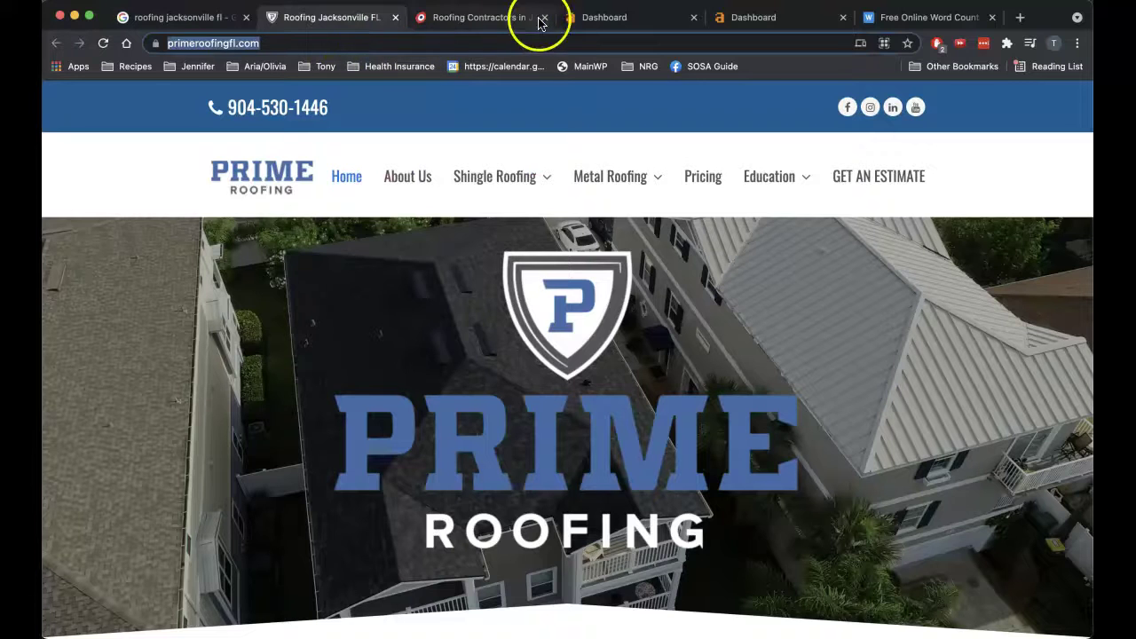
left_click(573, 17)
left_click(372, 116)
key("super+v")
key("Return")
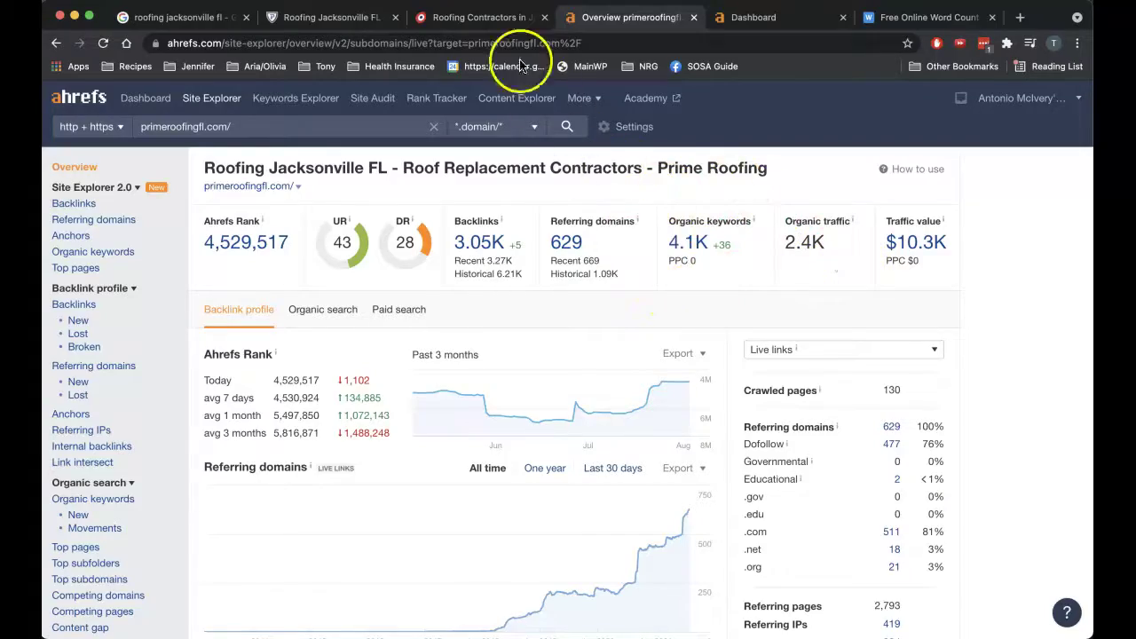
left_click(471, 17)
left_click(412, 43)
key("super+c")
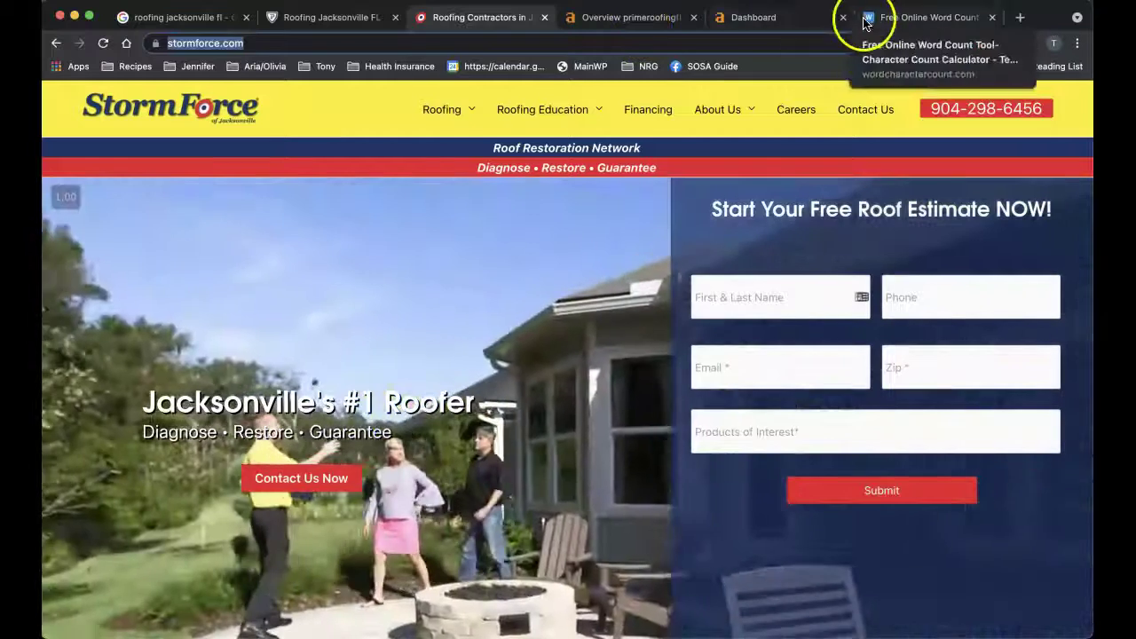
left_click(823, 25)
left_click(407, 127)
key("super+v")
key("Return")
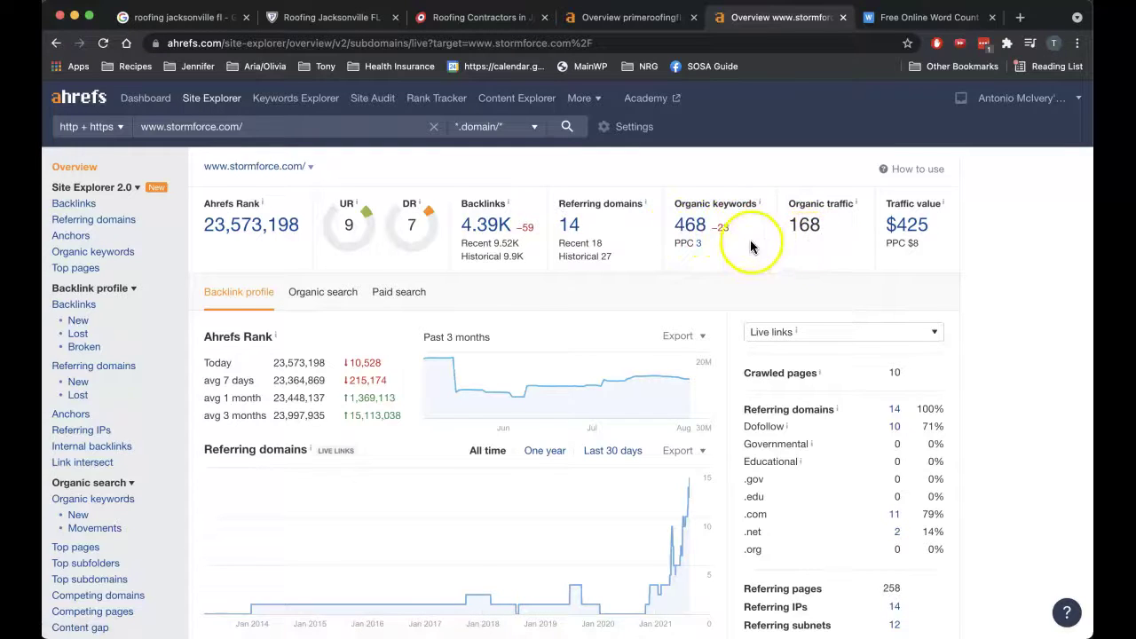
left_click(692, 229)
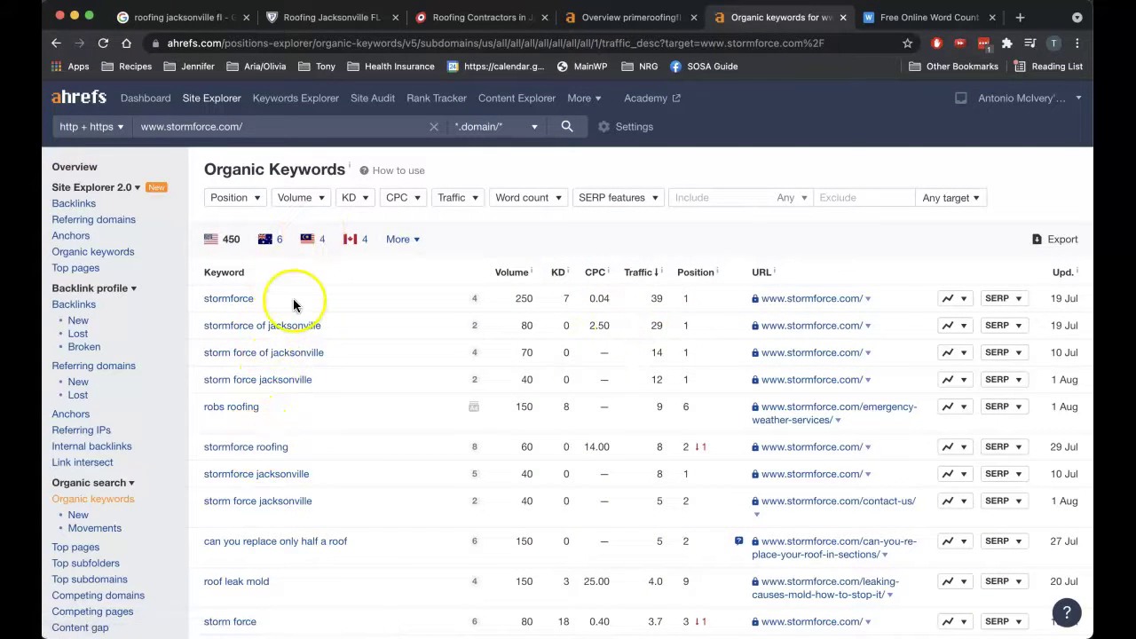
scroll(257, 380, "down", 3)
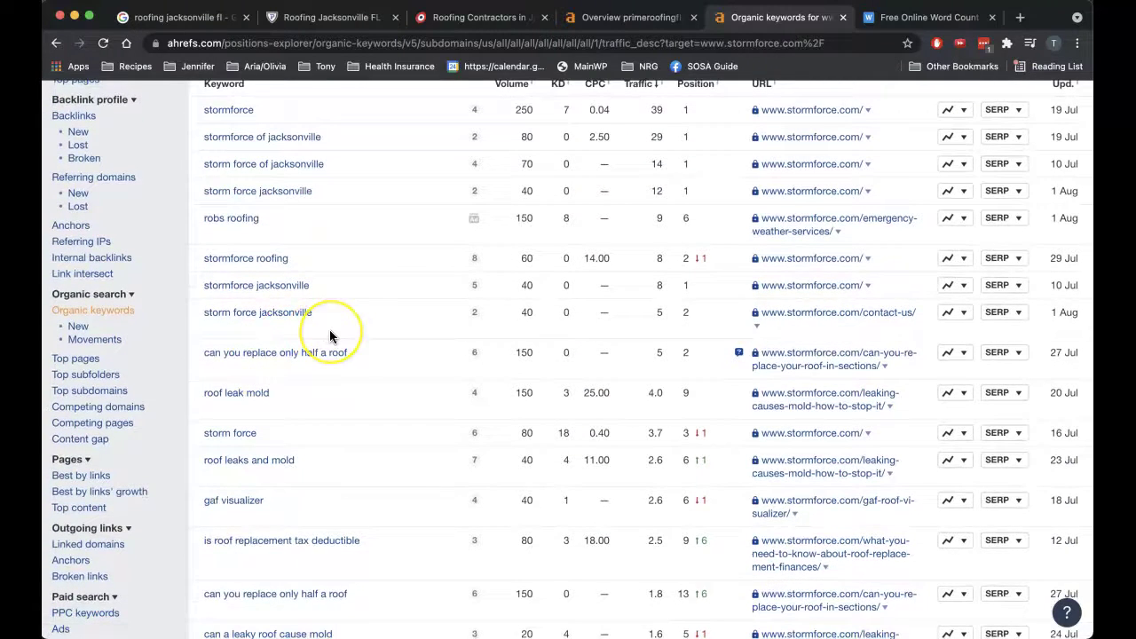
scroll(329, 332, "up", 1)
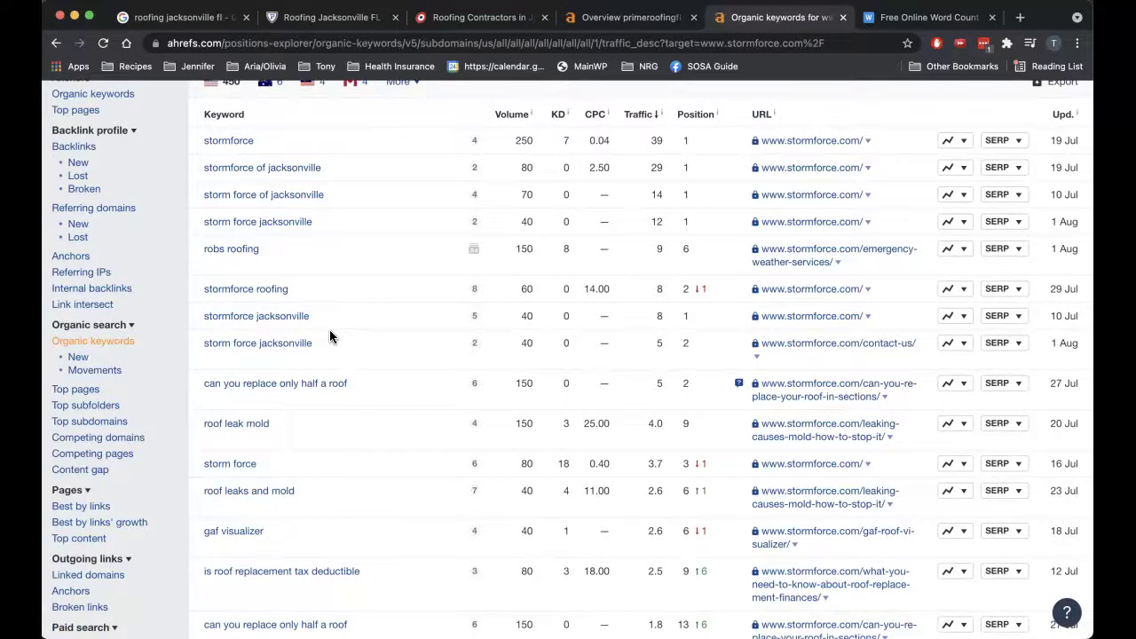
scroll(329, 336, "down", 1)
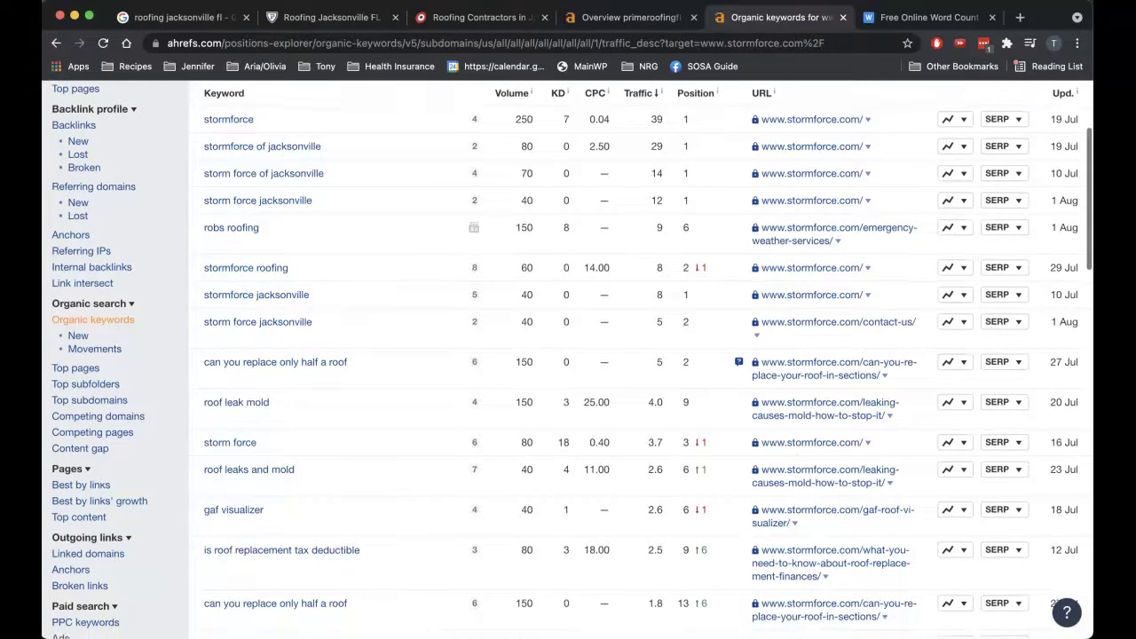
left_click(170, 16)
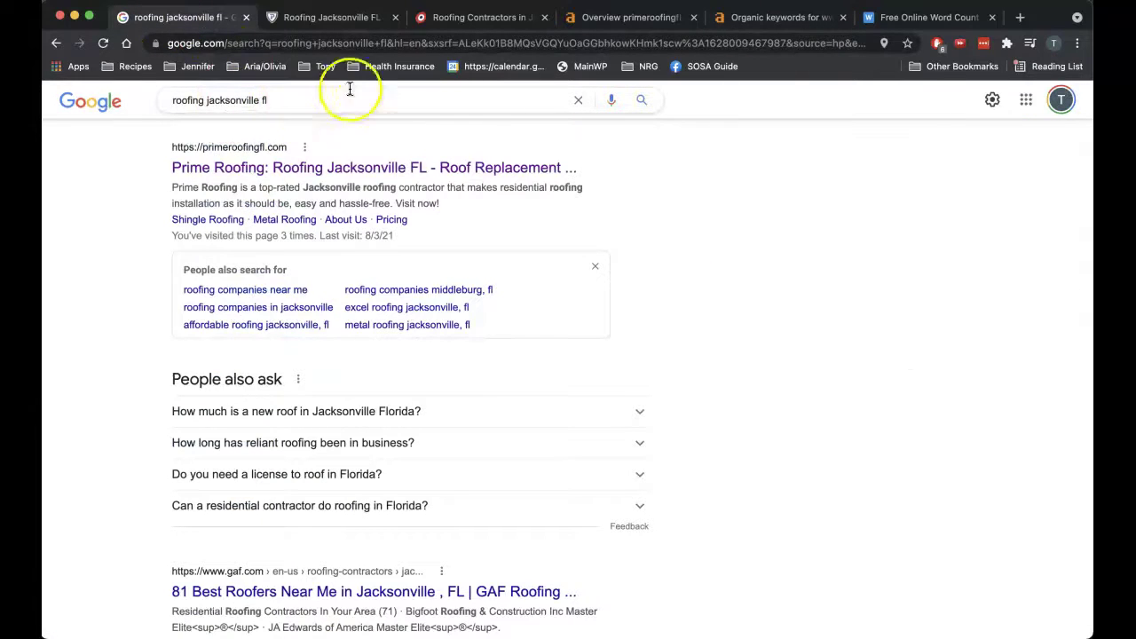
left_click(786, 26)
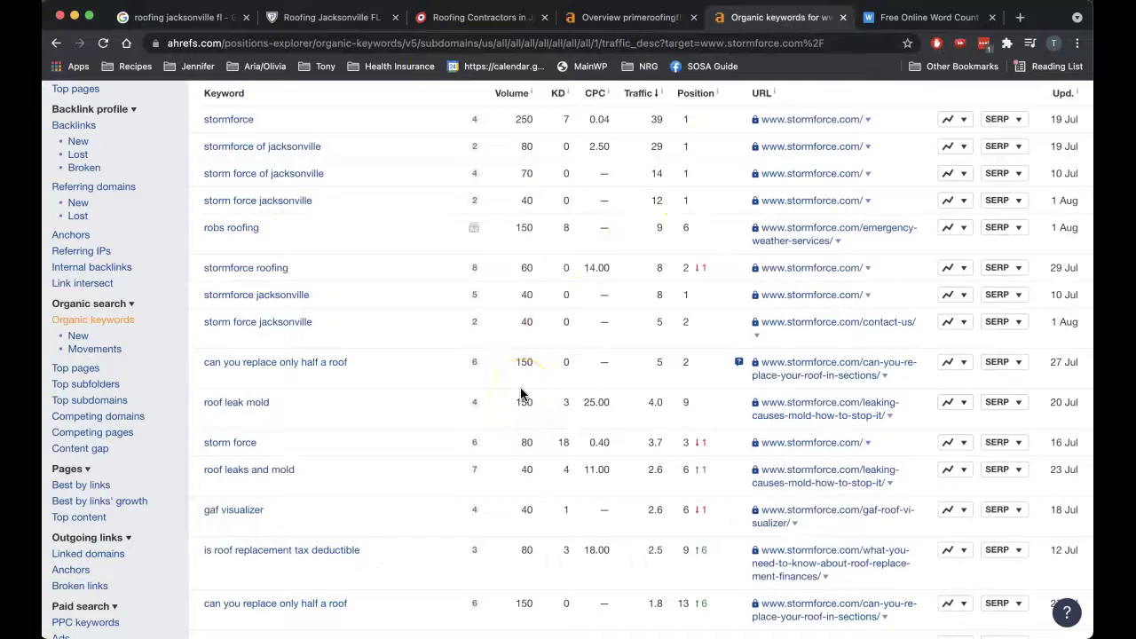
scroll(520, 393, "down", 5)
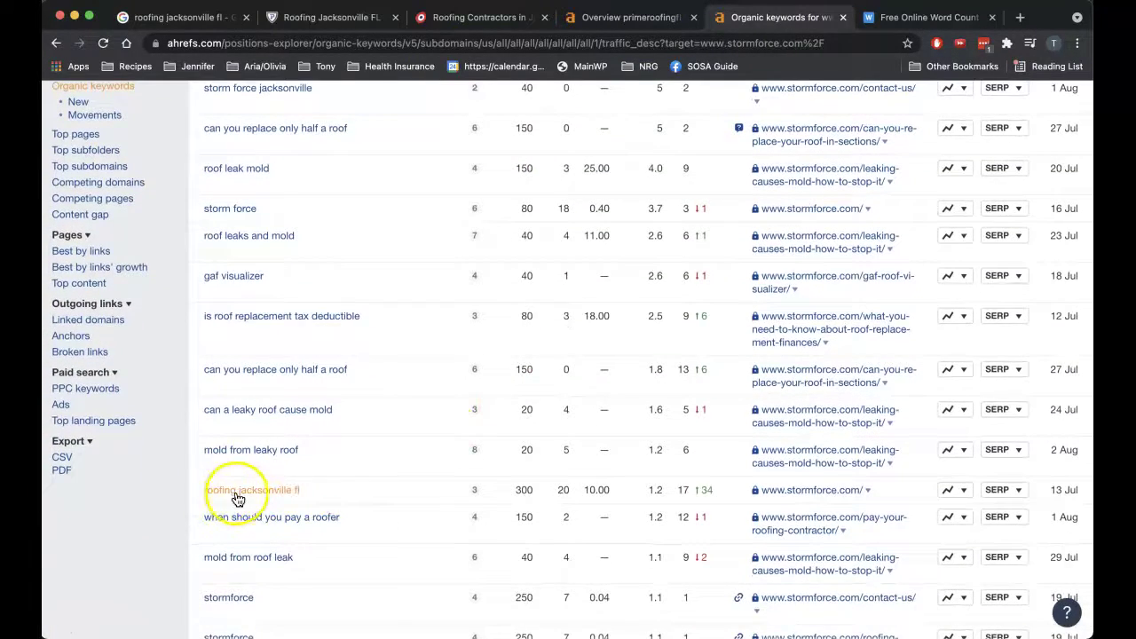
double_click(683, 490)
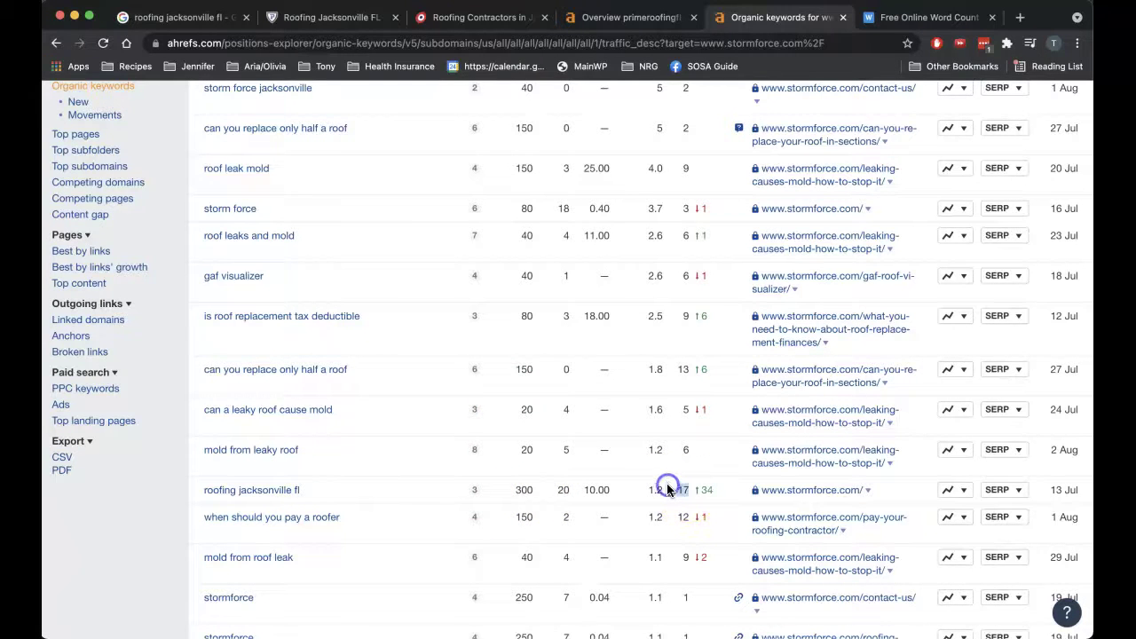
scroll(448, 543, "down", 10)
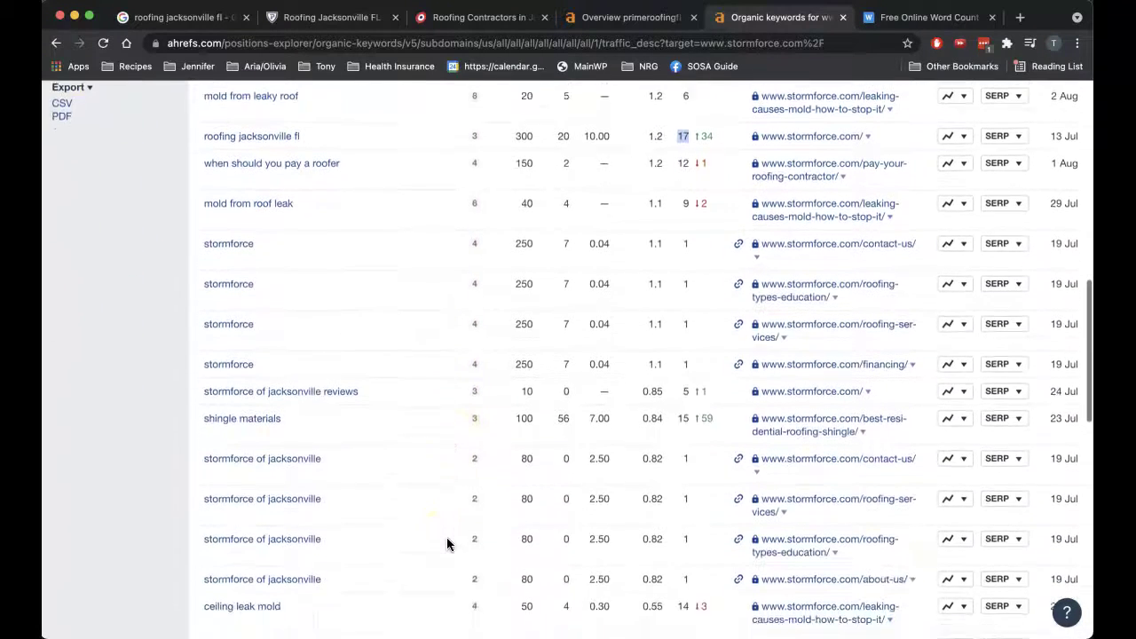
scroll(447, 542, "up", 15)
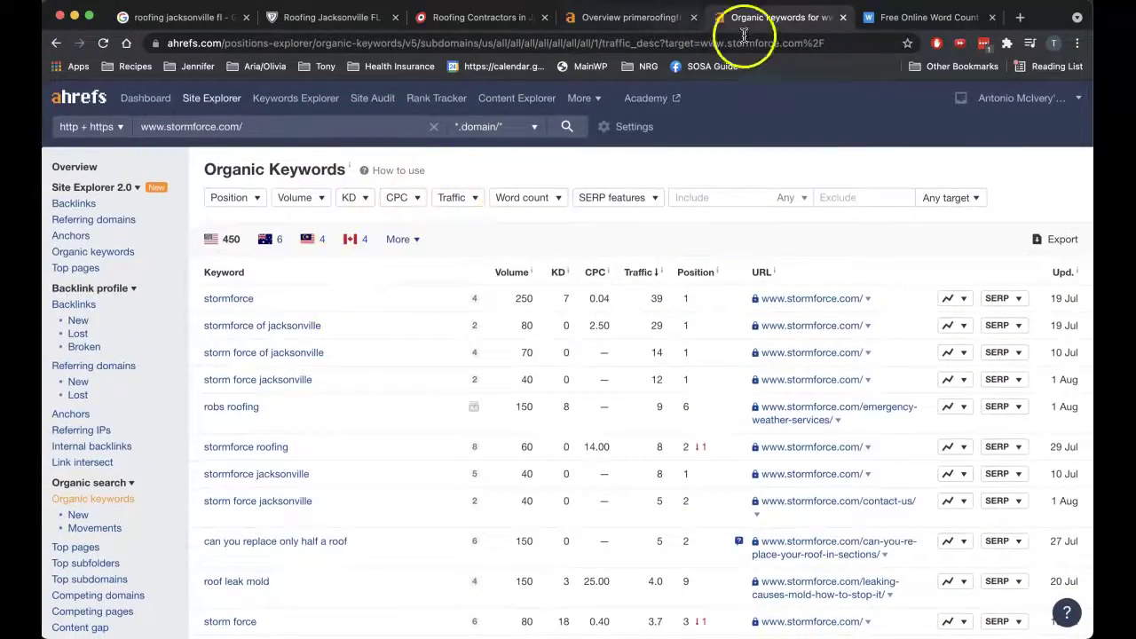
left_click(78, 169)
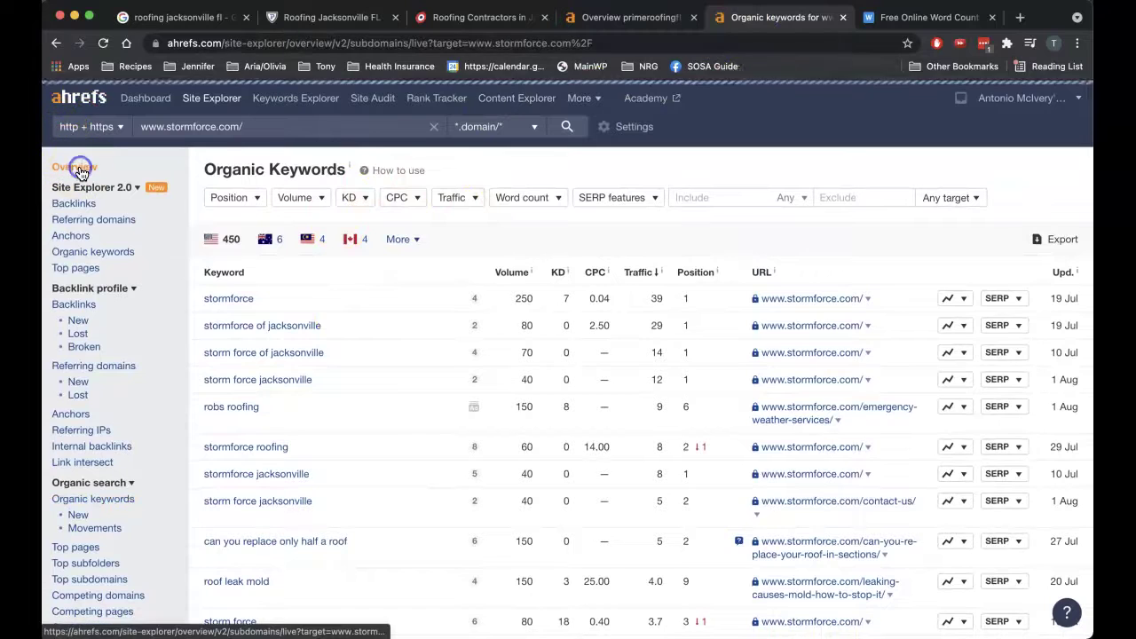